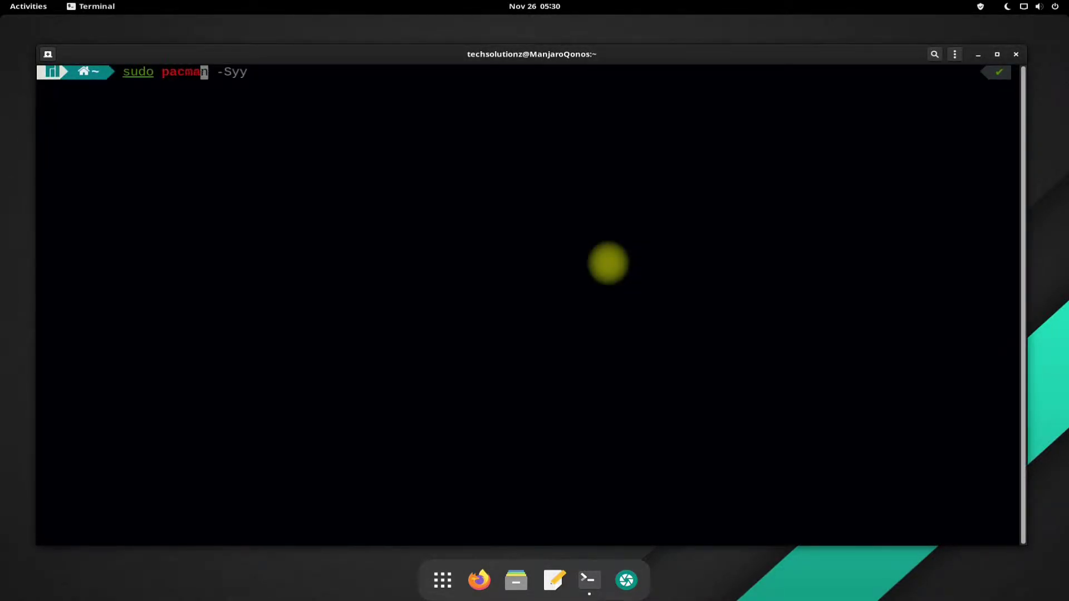
type(" -Syy")
Force-sync the core, extra, community and multilib databases with sudo pacman -Syy, then clear
key("Return")
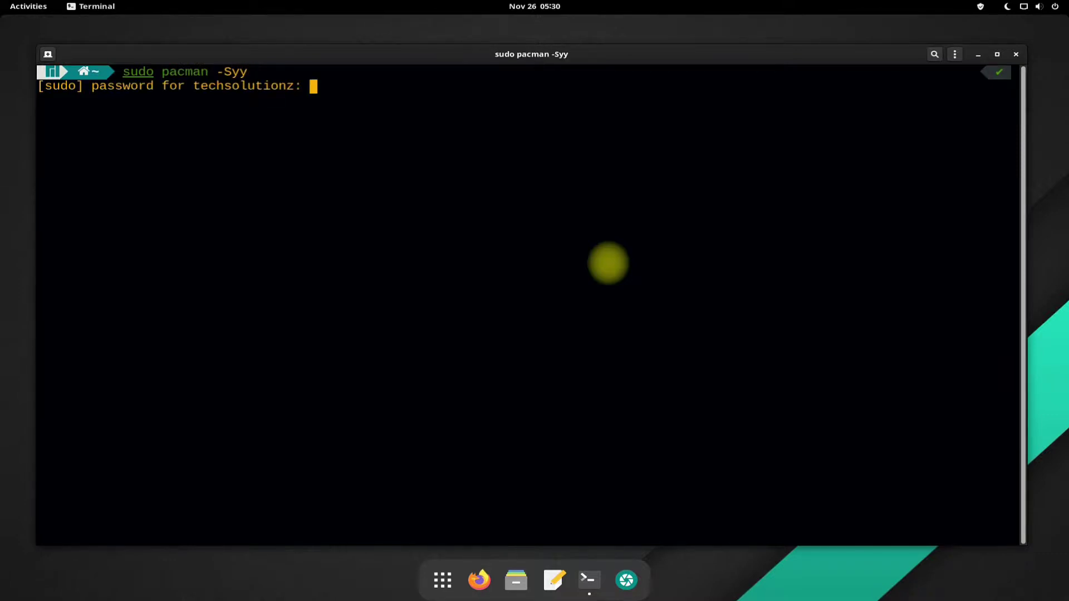
type("password")
key("Return")
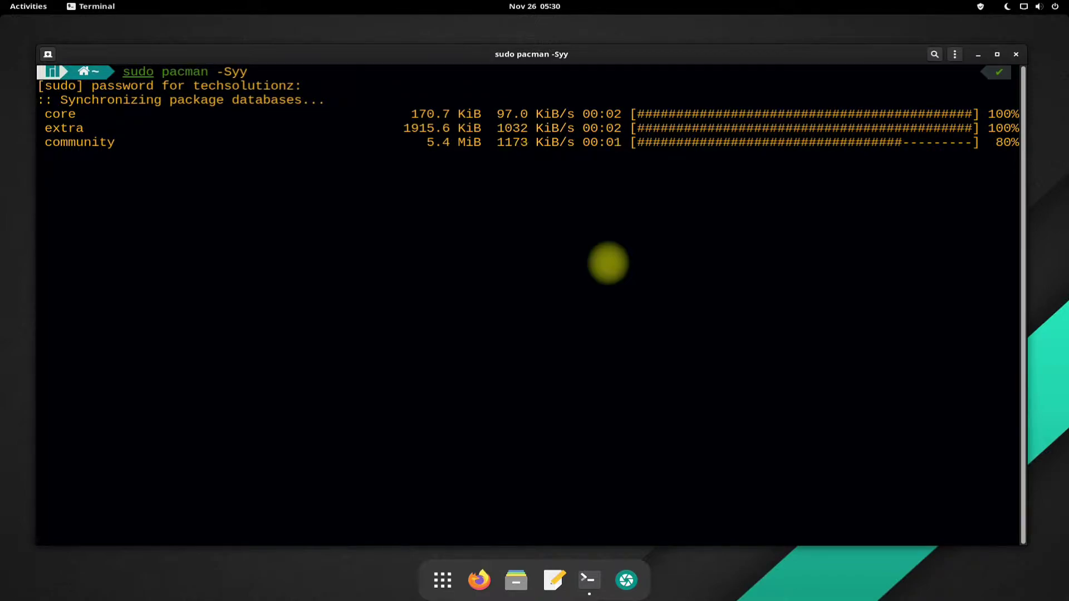
type("clear")
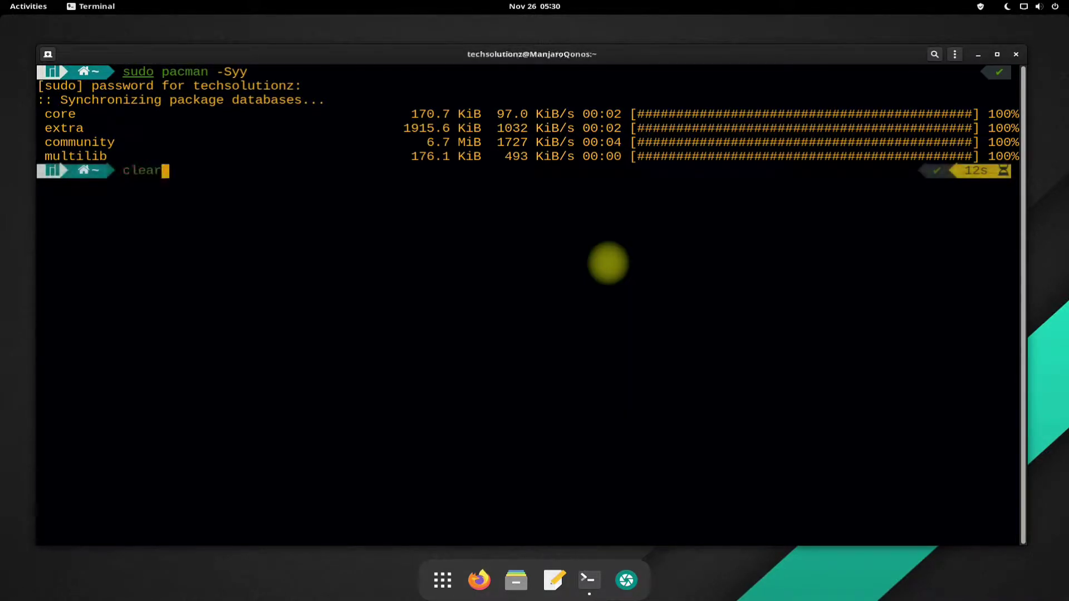
key("Return")
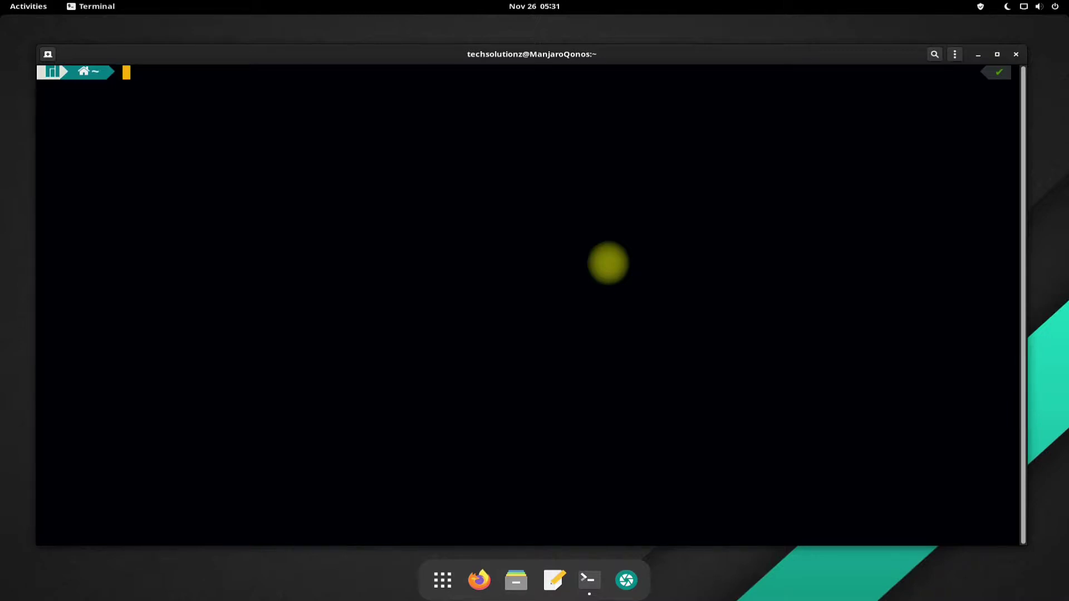
type("sudo pacman ")
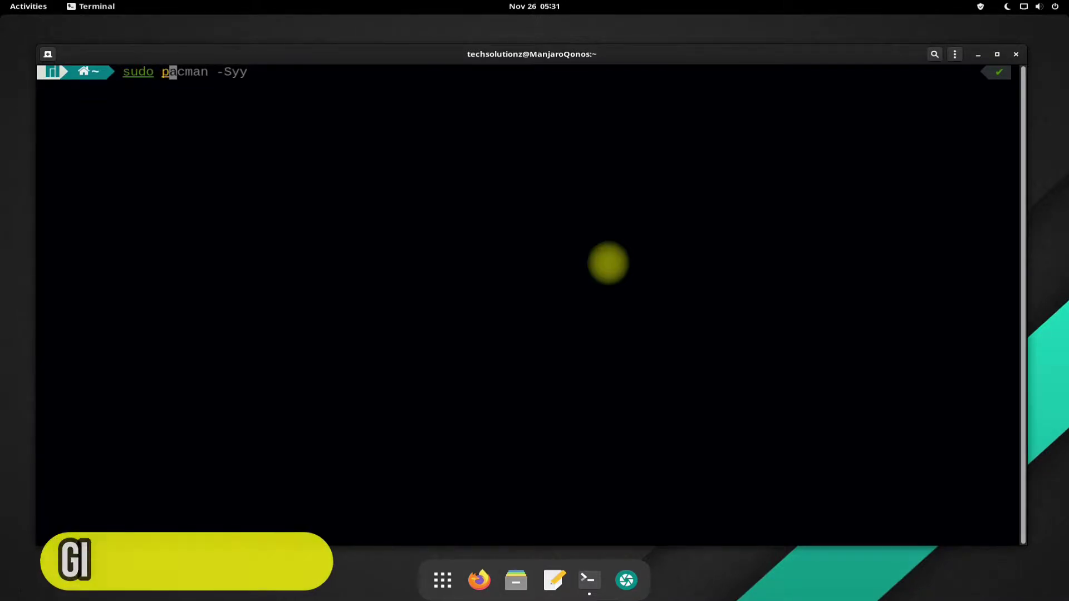
type("-S")
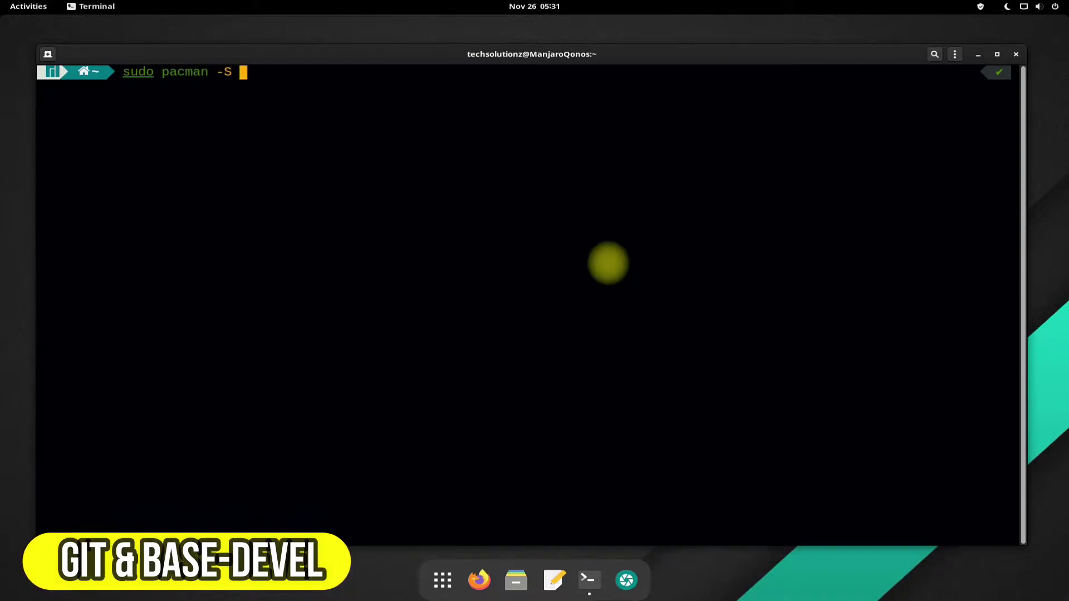
type(" git")
Reinstall git 2.34.0-1 via sudo pacman -S git, confirming the prompt, then clear the output
key("Return")
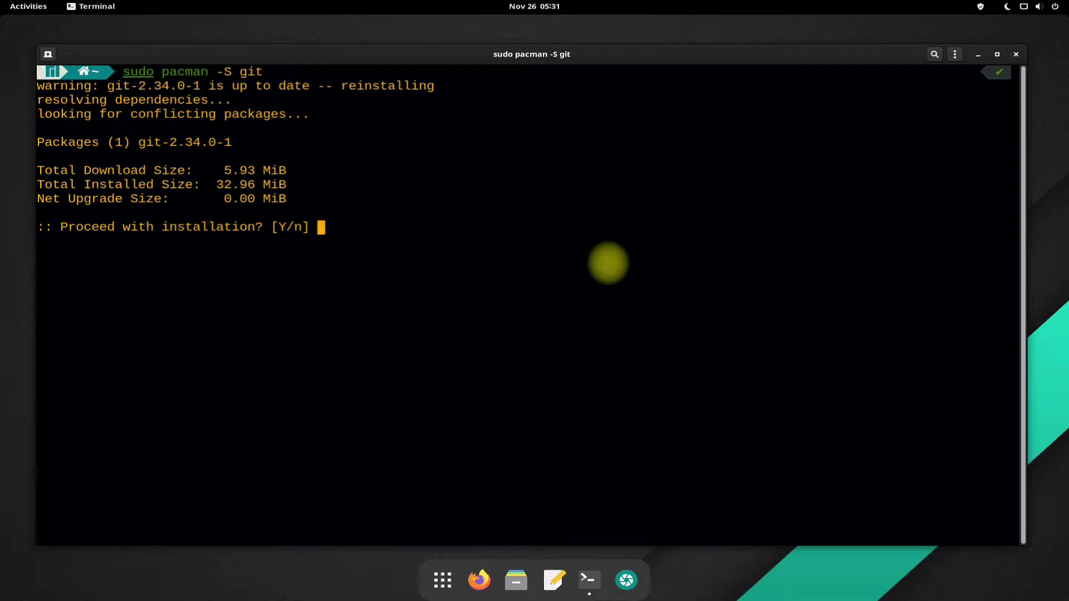
key("Return")
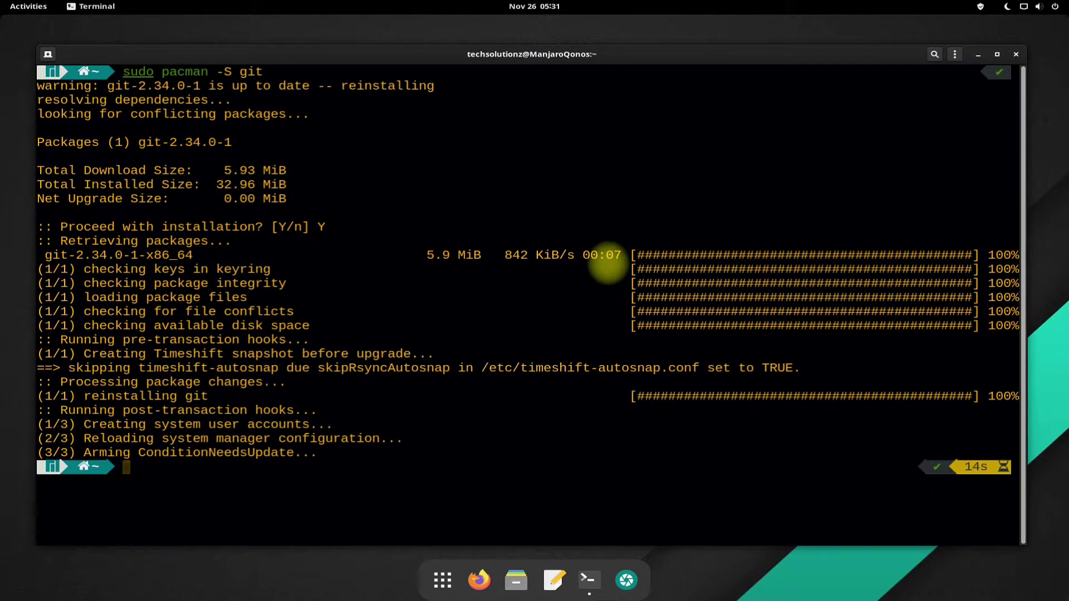
type("clear")
key("Return")
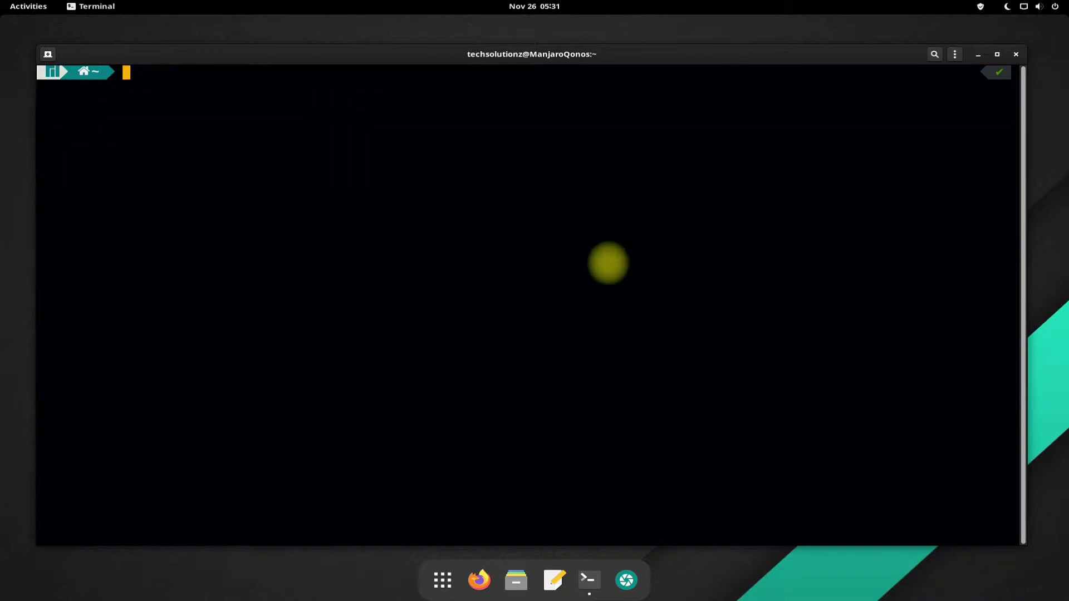
type("sudo p")
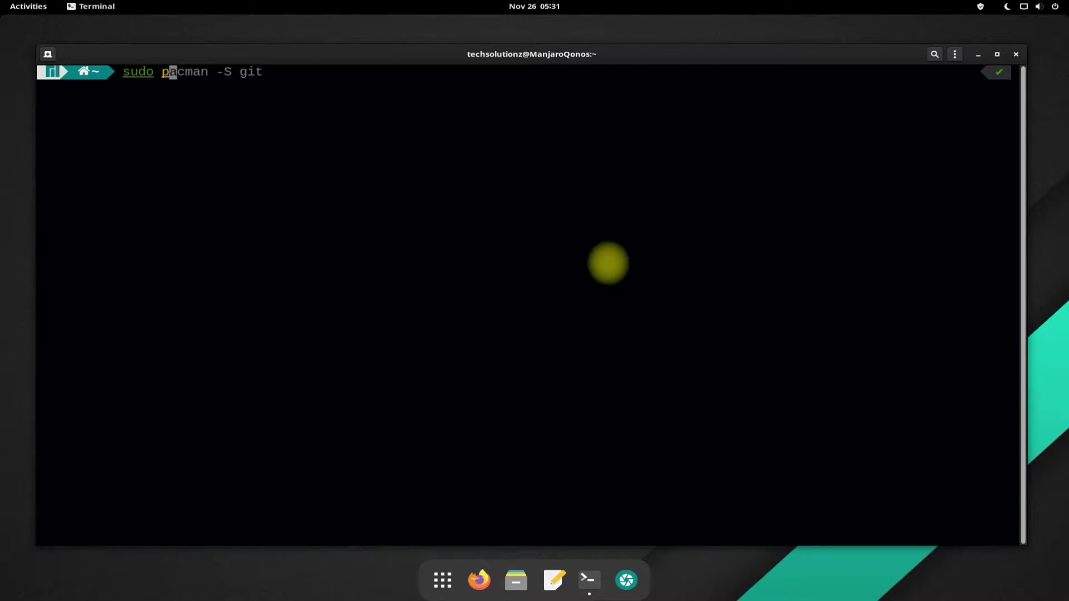
type("acman -S")
type("b")
type("ase-dev")
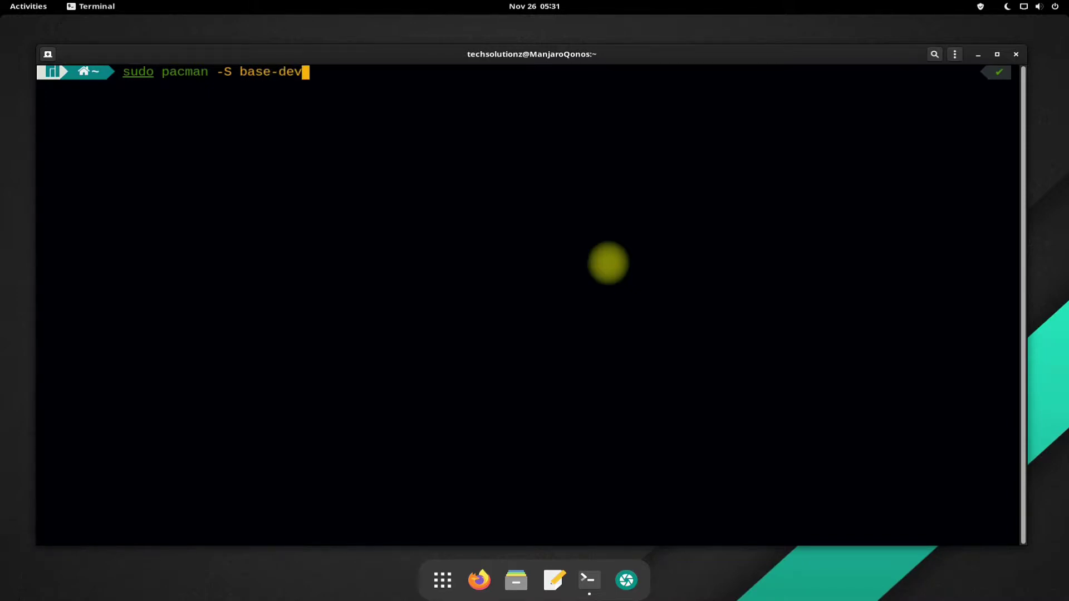
type("el")
Install every base-devel group member with sudo pacman -S base-devel, confirming, then clear
key("Return")
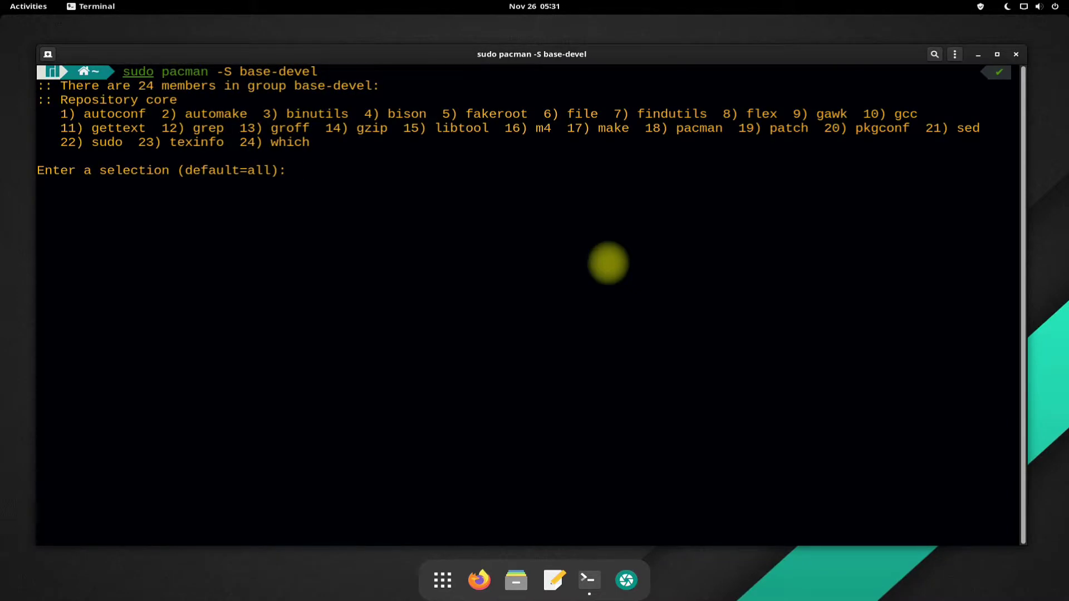
key("Return")
type("Y")
key("Return")
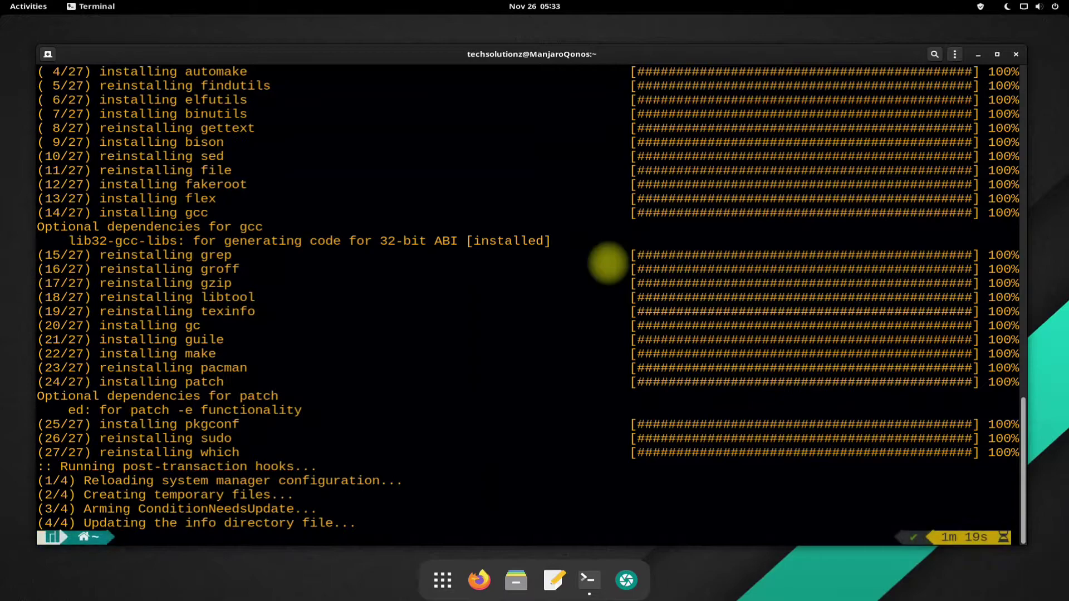
type("clear")
key("Return")
type("git c")
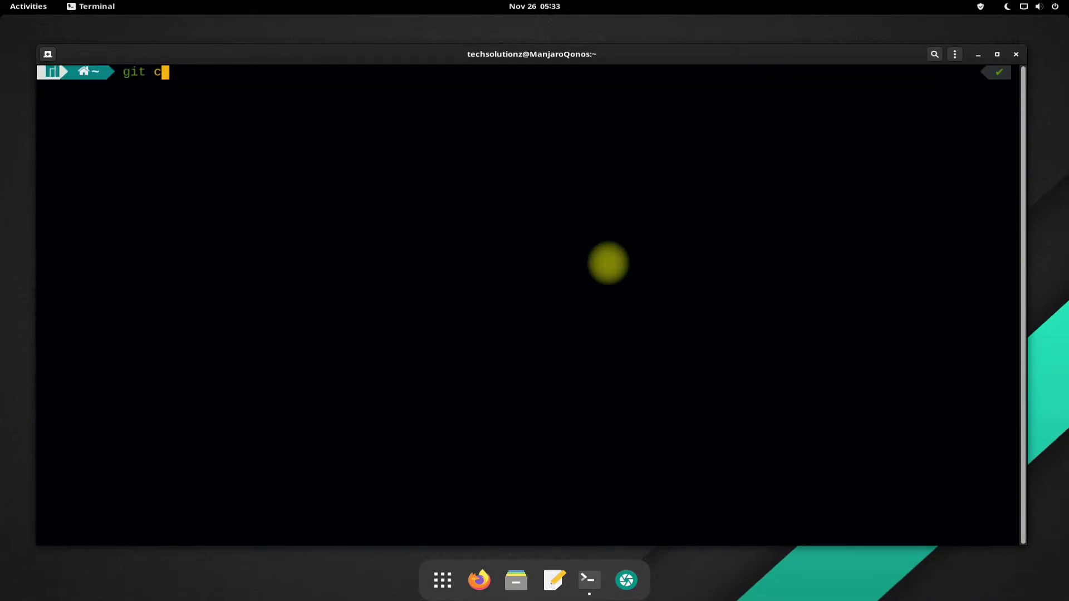
type("lon e")
key("BackSpace")
key("BackSpace")
type("e")
type(" https://")
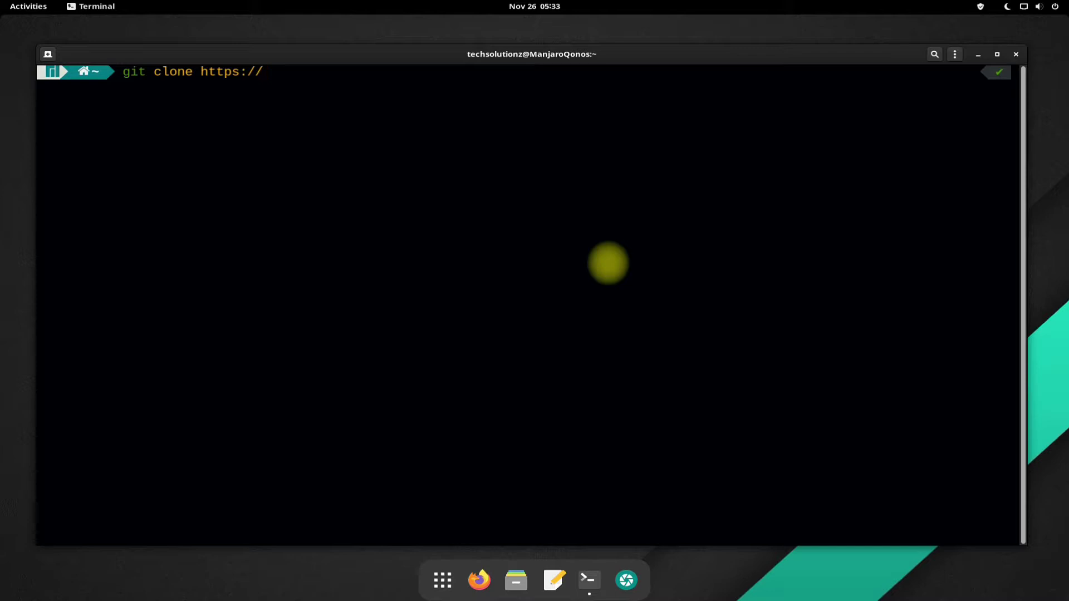
type("aur.archli")
type("nux.org/python310.")
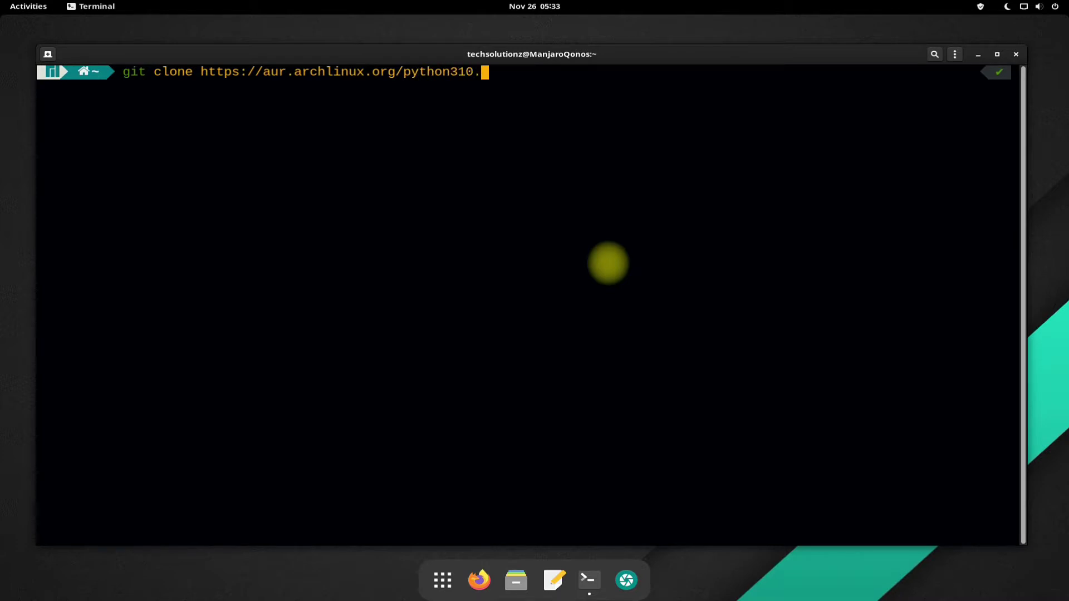
type("git")
key("Return")
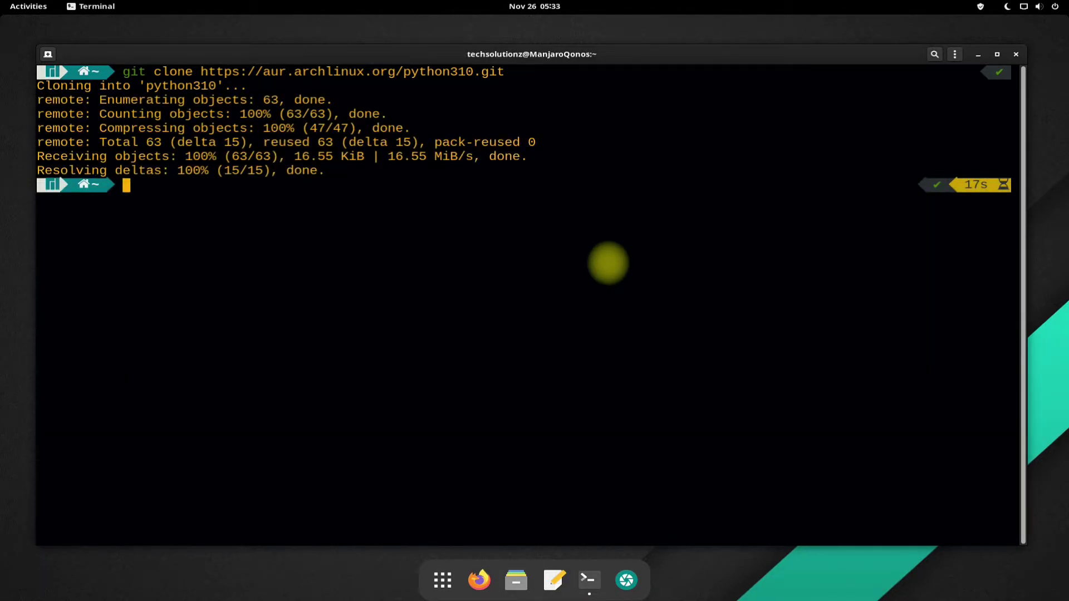
type("cd p")
type("ython3")
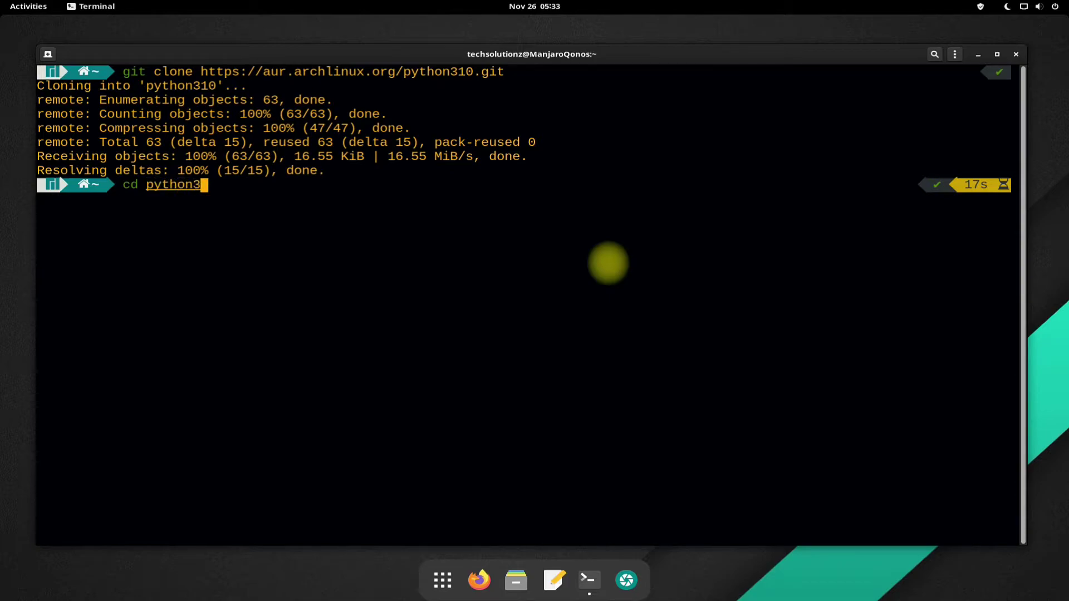
type("10")
key("Return")
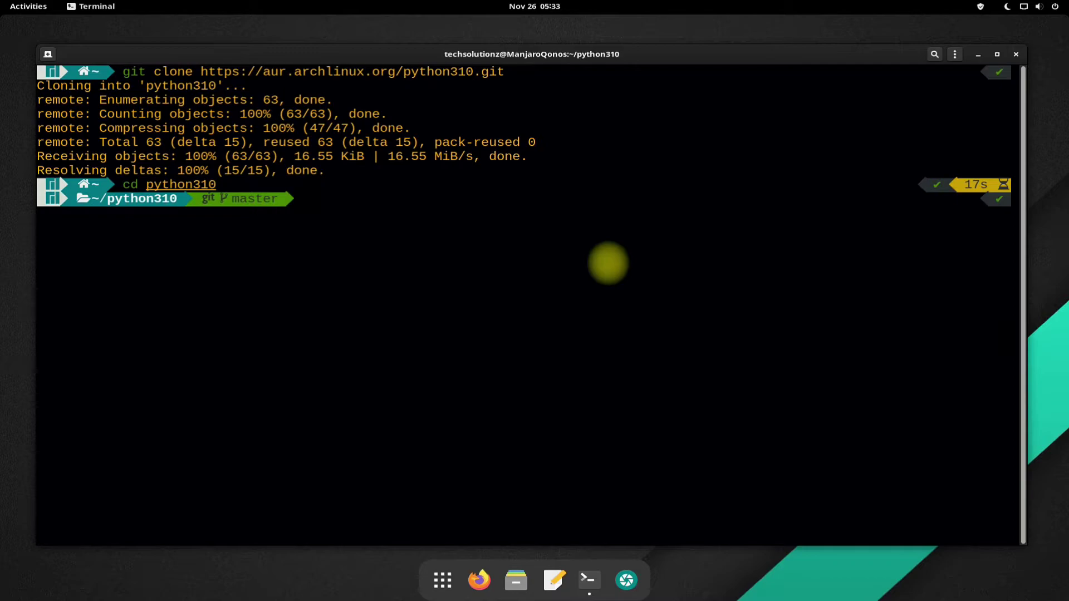
type("makepkg")
type(" -si")
Build python310 3.10.0-1 with makepkg -si, approving installation of missing dependencies
key("Return")
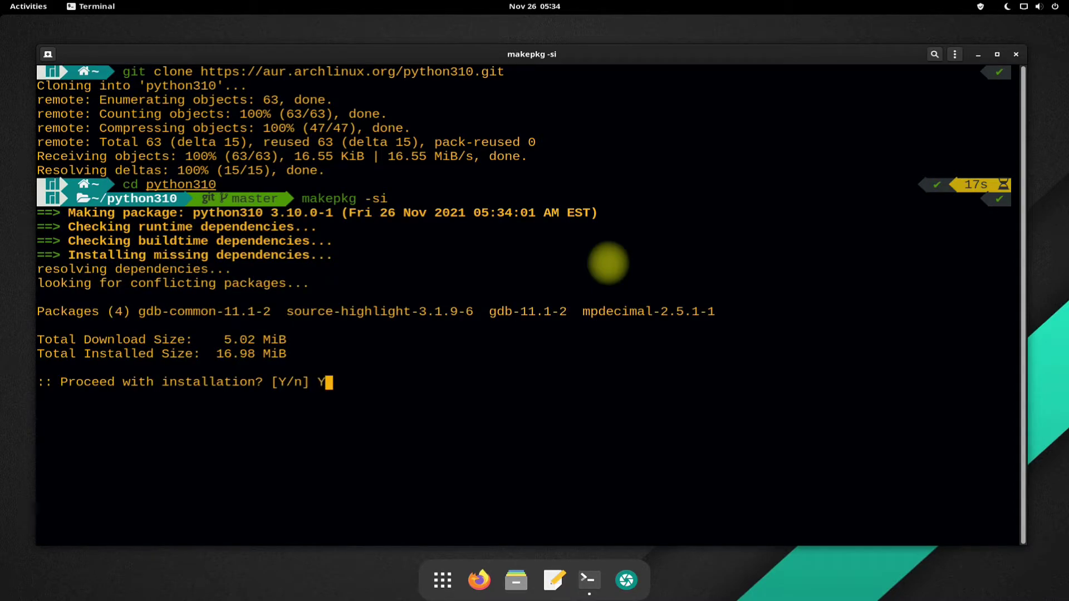
key("Return")
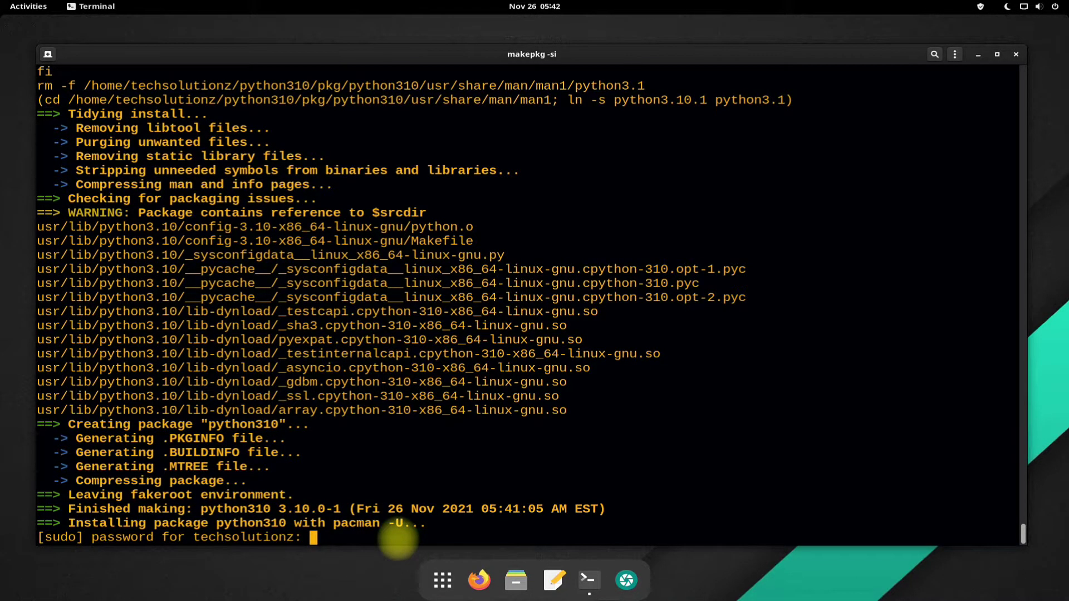
Authorize with the sudo password and confirm pacman's install of python310 3.10.0-1
key("Return")
type("Y")
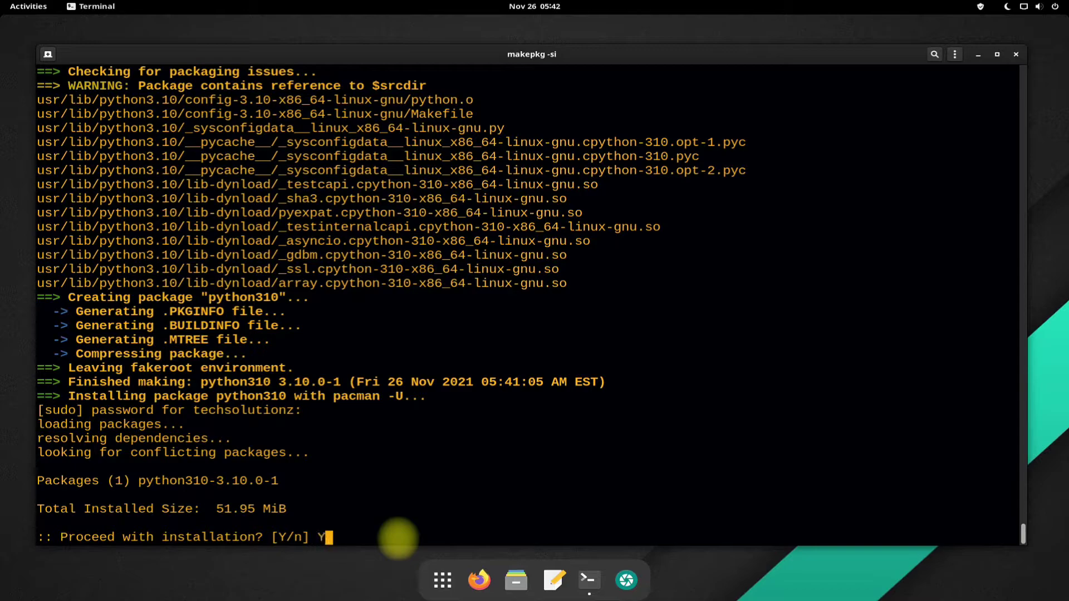
key("Return")
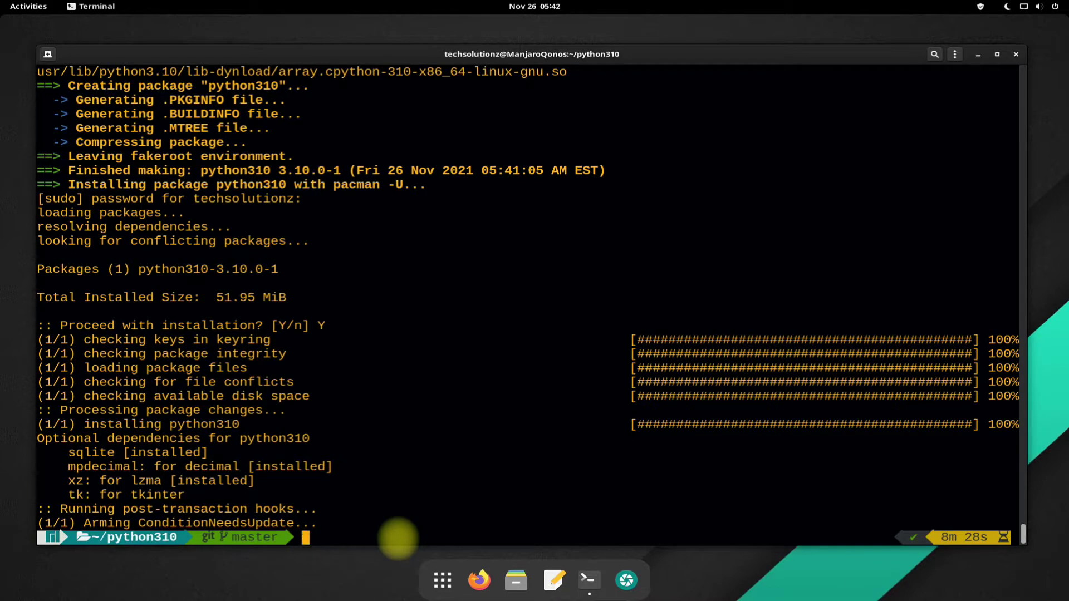
type("clear")
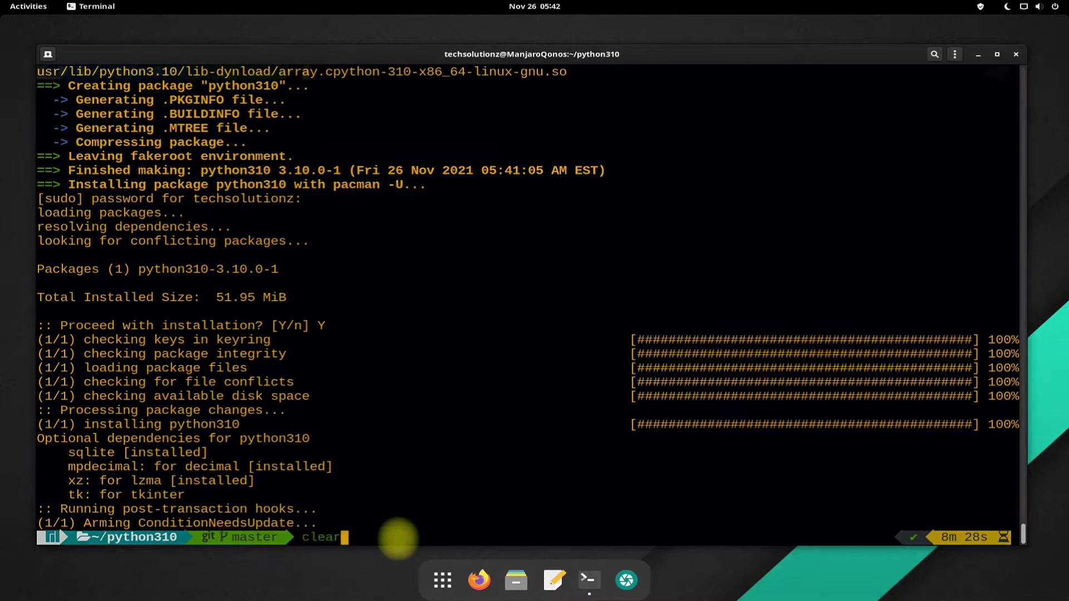